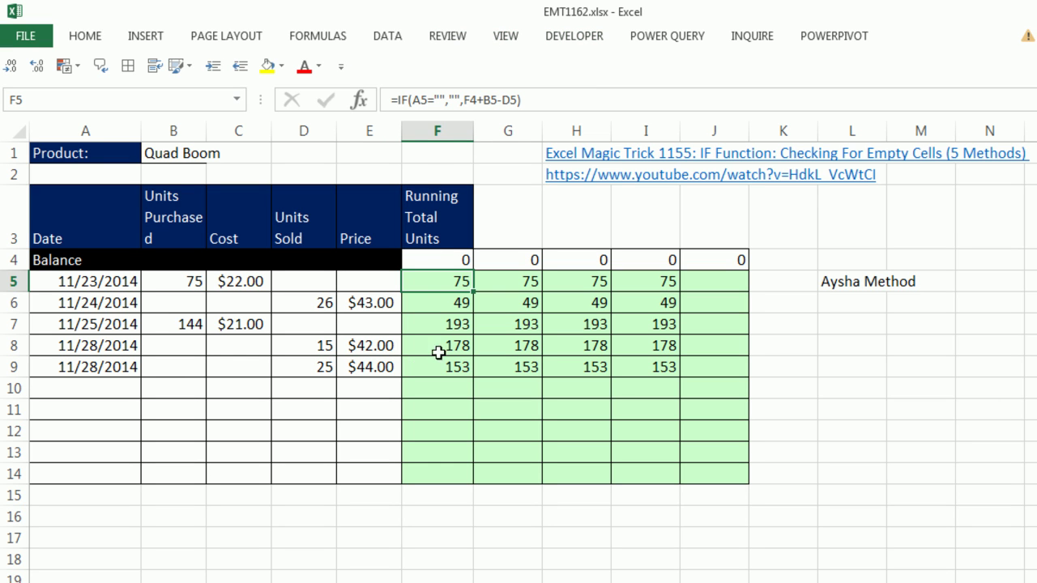
# Walk through F5's IF formula: the empty-text result for blank dates and the running-total argument.
pyautogui.doubleClick(438, 285)
pyautogui.press('Escape')
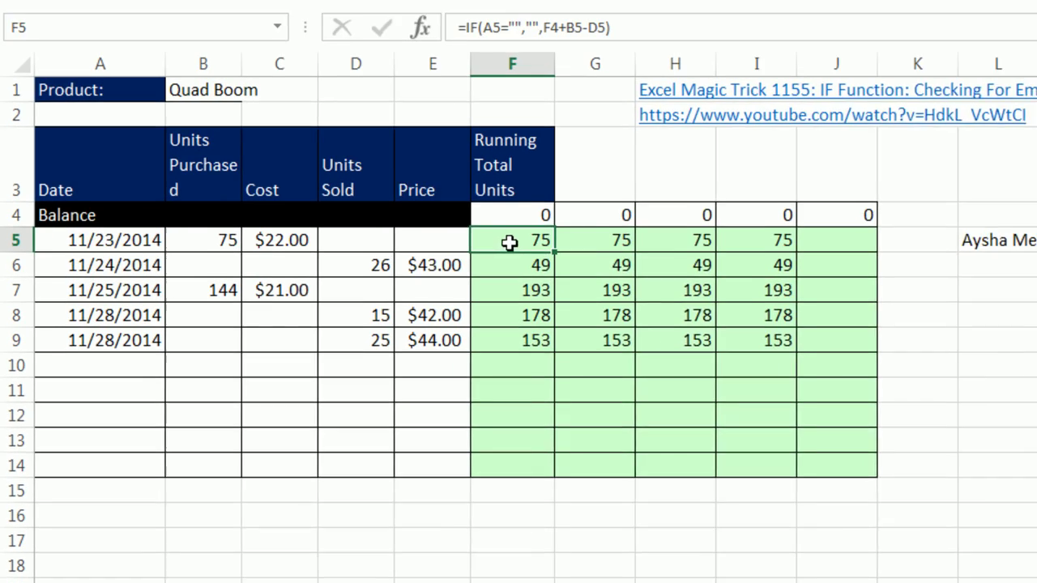
pyautogui.doubleClick(433, 282)
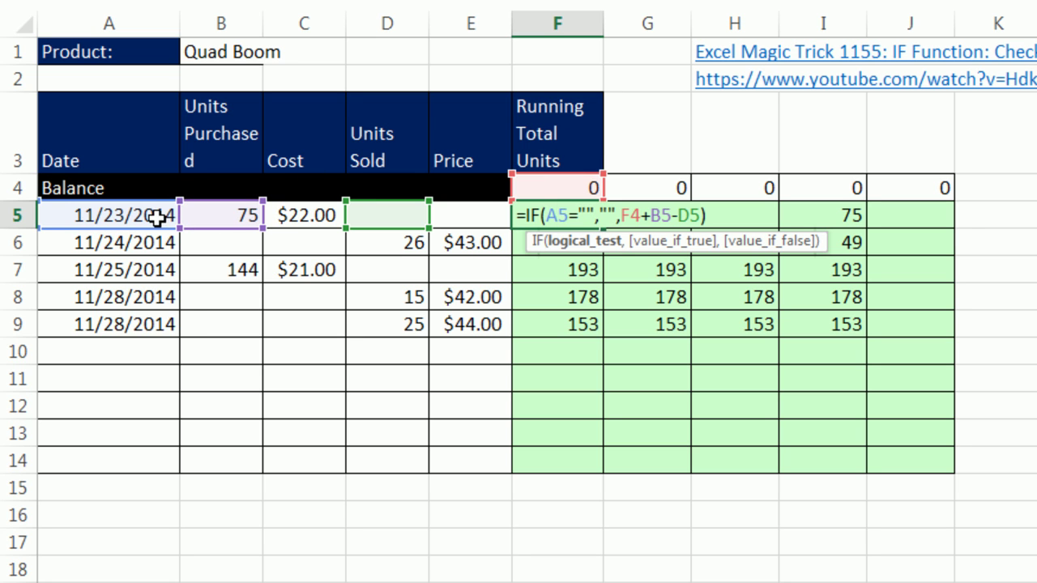
pyautogui.click(608, 215)
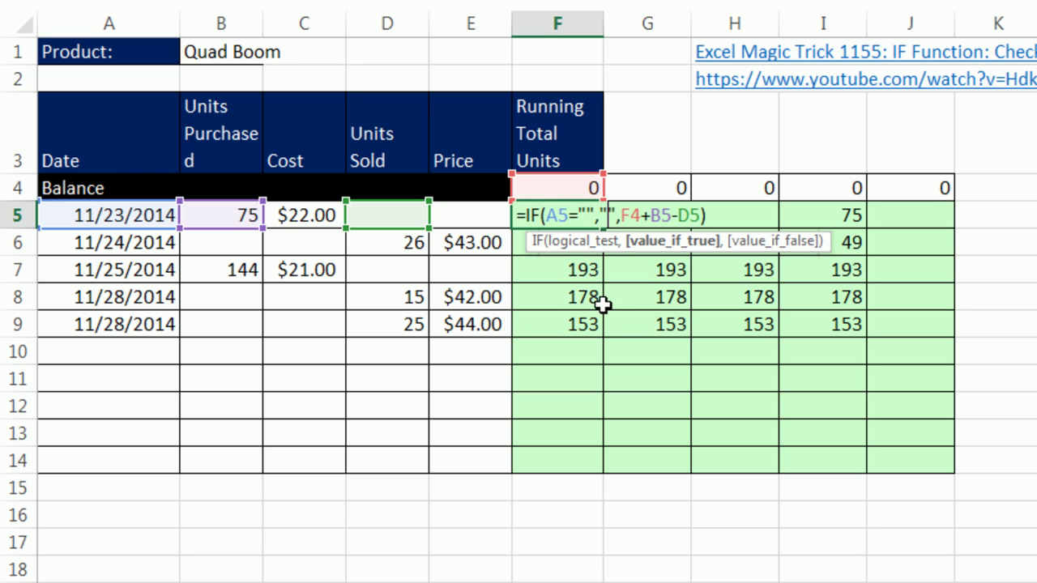
pyautogui.click(626, 213)
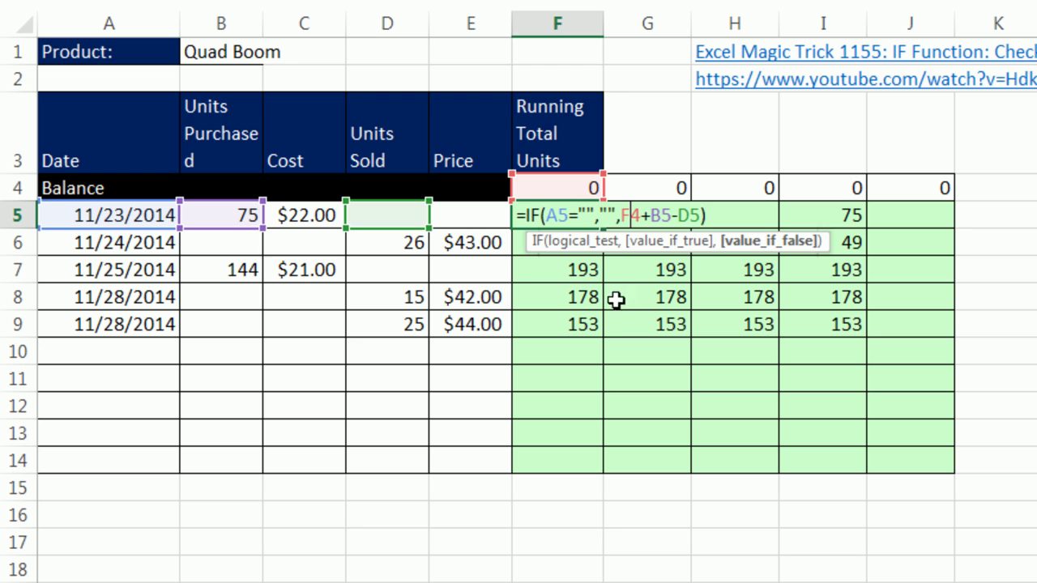
pyautogui.hotkey('ctrl', 'Return')
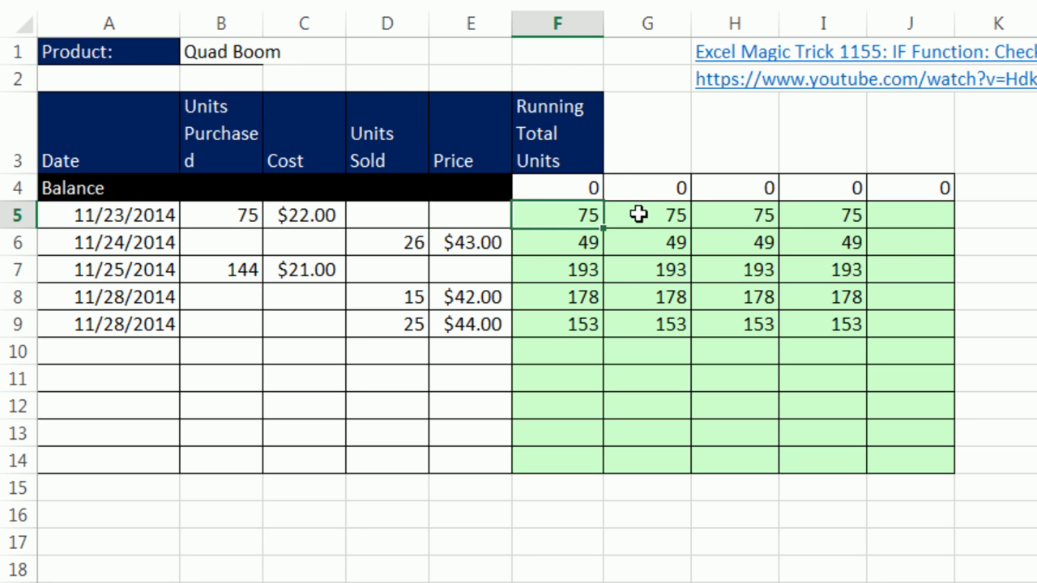
# Review the ISBLANK, not-equal-to-empty and ISNUMBER formula variants in G5, H5 and I5 without changing them.
pyautogui.press('Right')
pyautogui.press('F2')
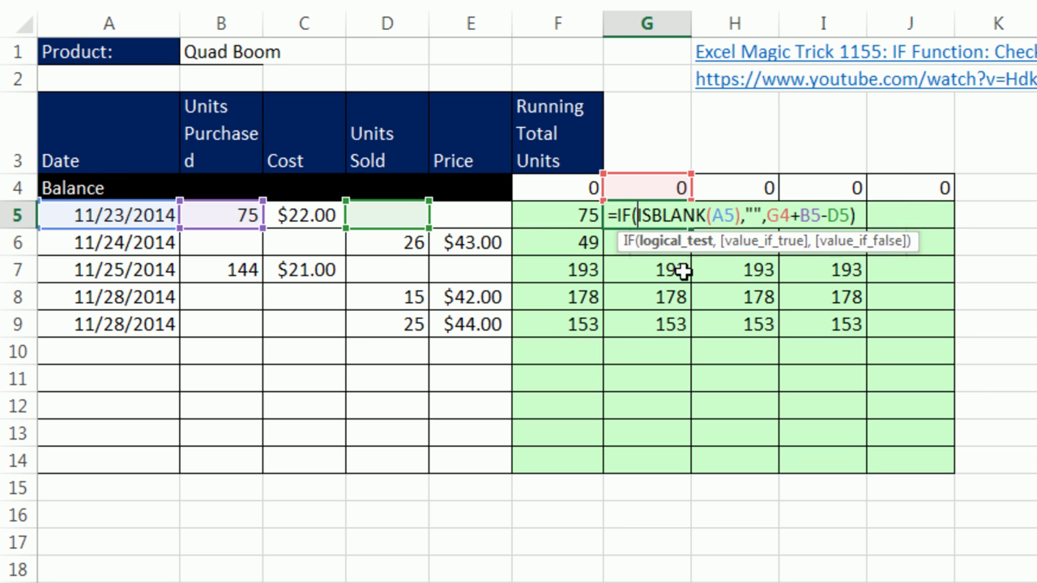
pyautogui.hotkey('ctrl', 'Return')
pyautogui.doubleClick(733, 212)
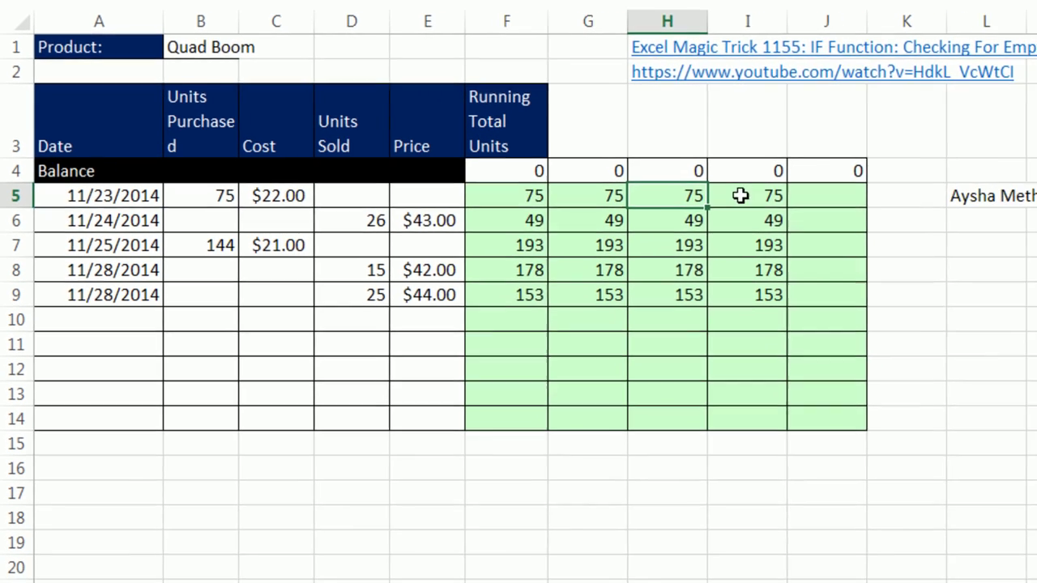
pyautogui.doubleClick(822, 214)
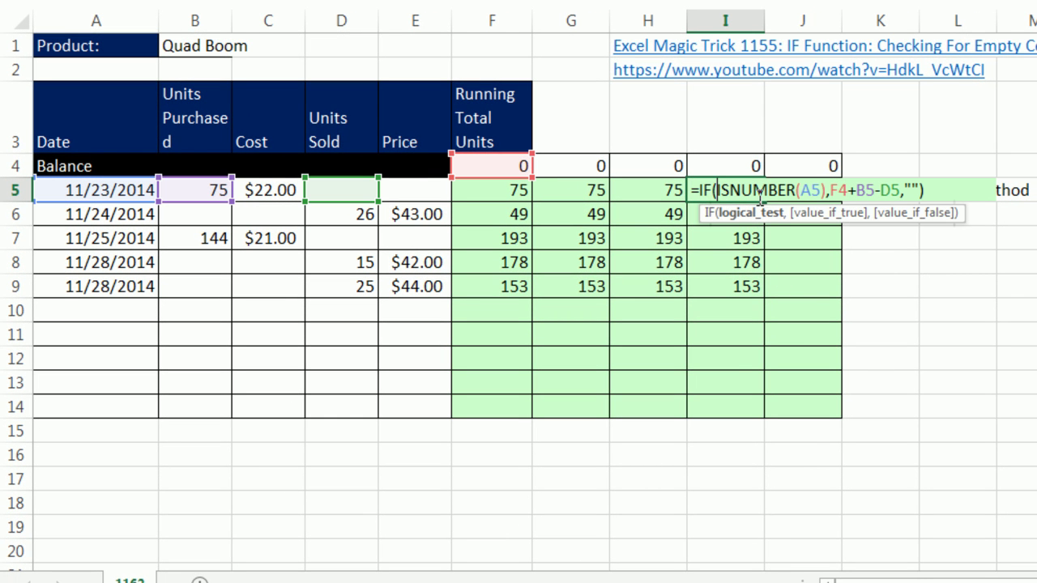
pyautogui.press('Escape')
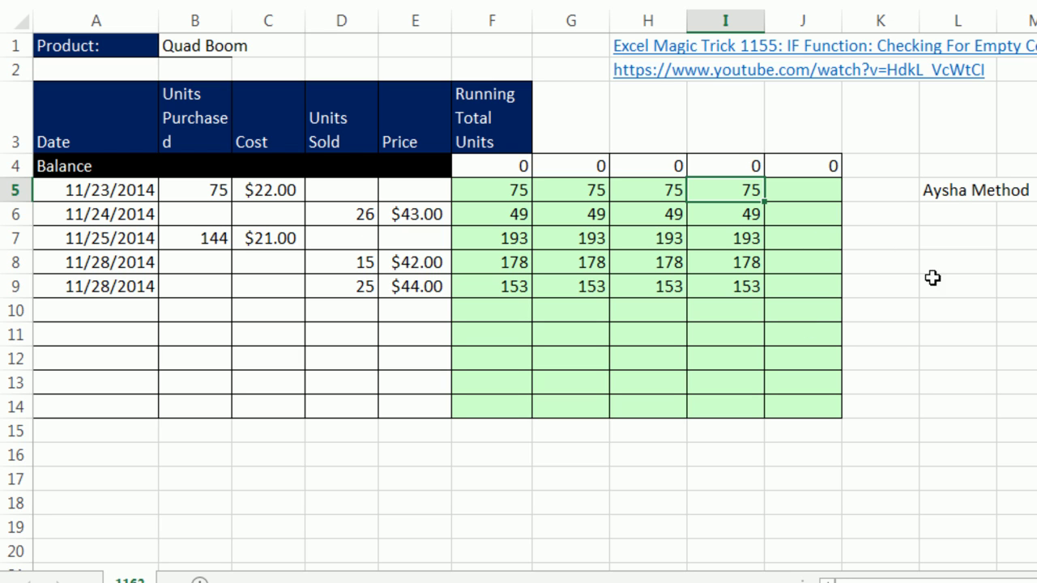
# Point out empty column J, then inspect the formula copied down to I10.
pyautogui.click(790, 192)
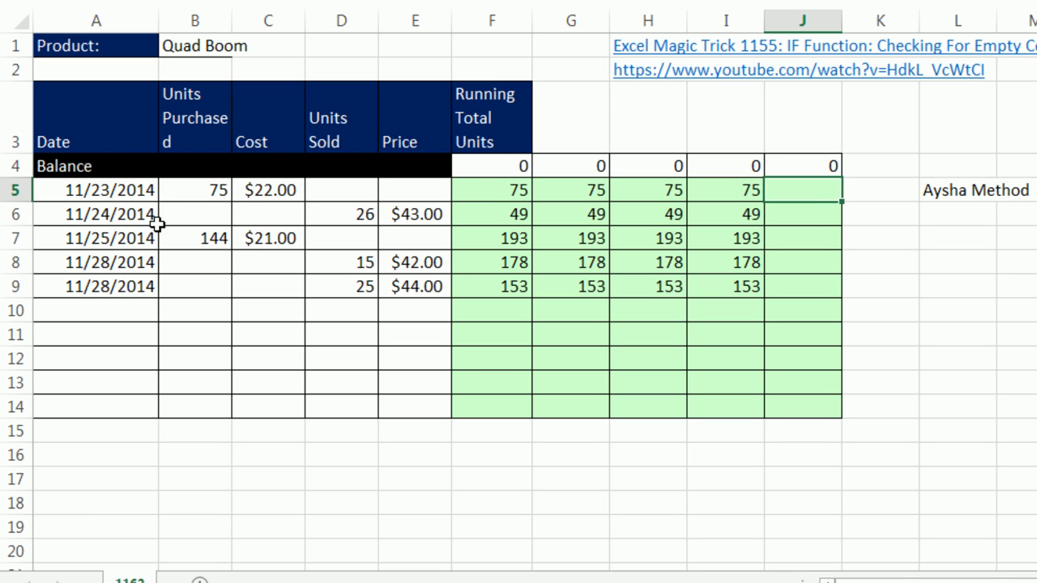
pyautogui.click(807, 313)
pyautogui.doubleClick(727, 309)
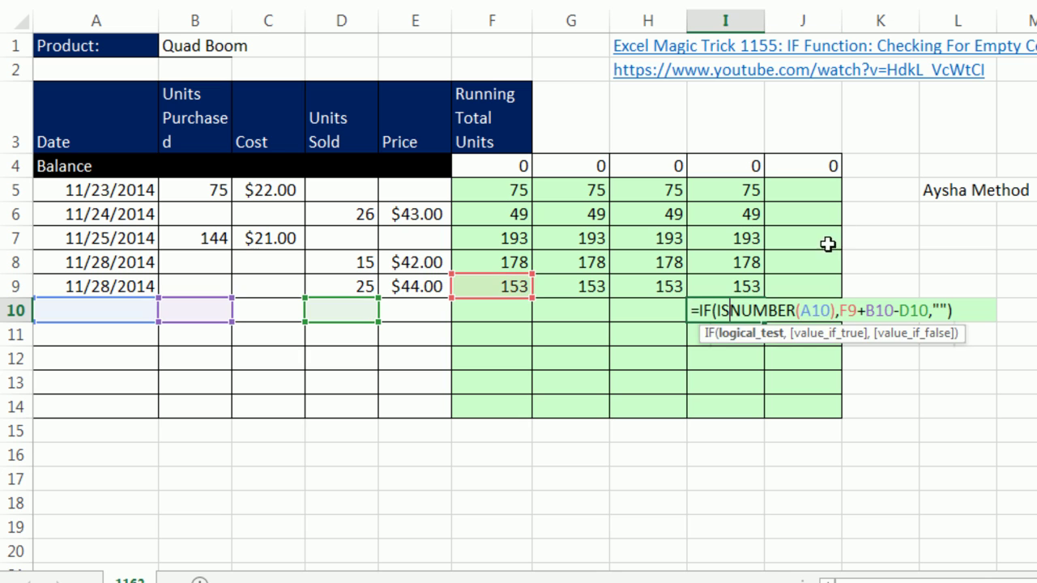
pyautogui.press('Escape')
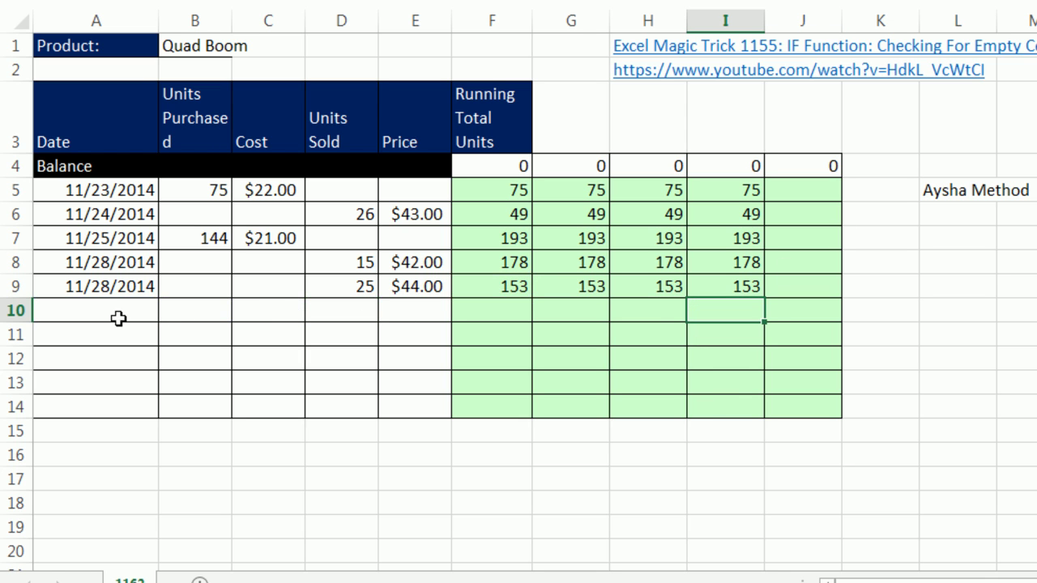
# Copy a temporary test date into A10, delete it, then begin =IF( in J5.
pyautogui.click(118, 316)
pyautogui.hotkey('ctrl', 'shift', "'")
pyautogui.hotkey('ctrl', 'Return')
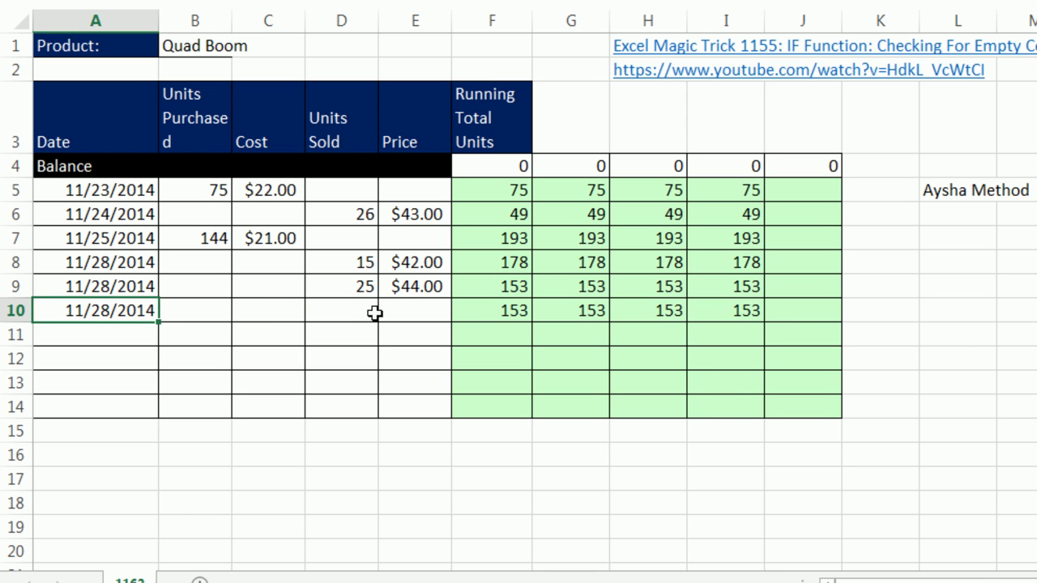
pyautogui.press('Delete')
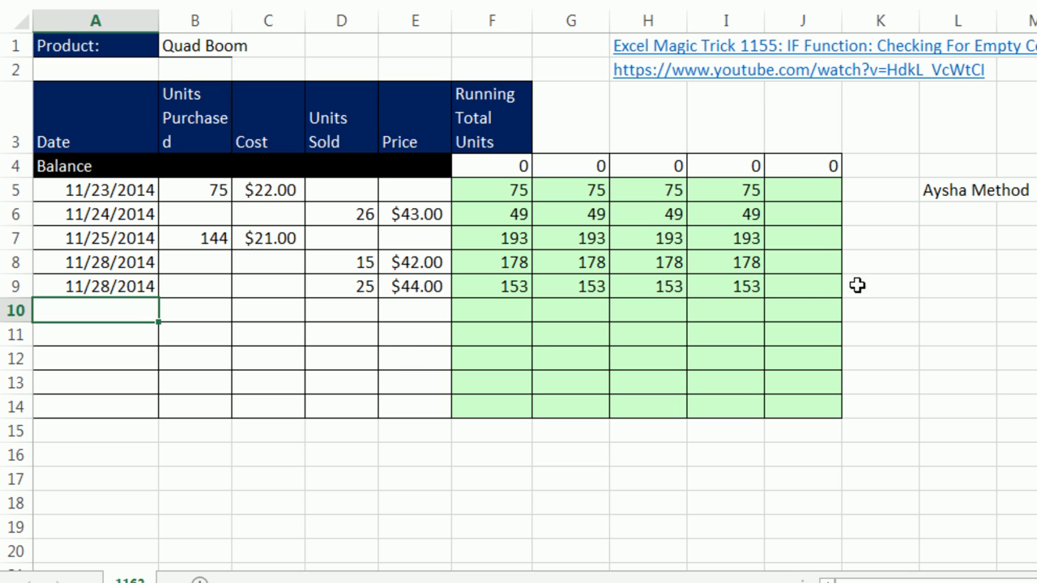
pyautogui.click(805, 189)
pyautogui.write('=IF(')
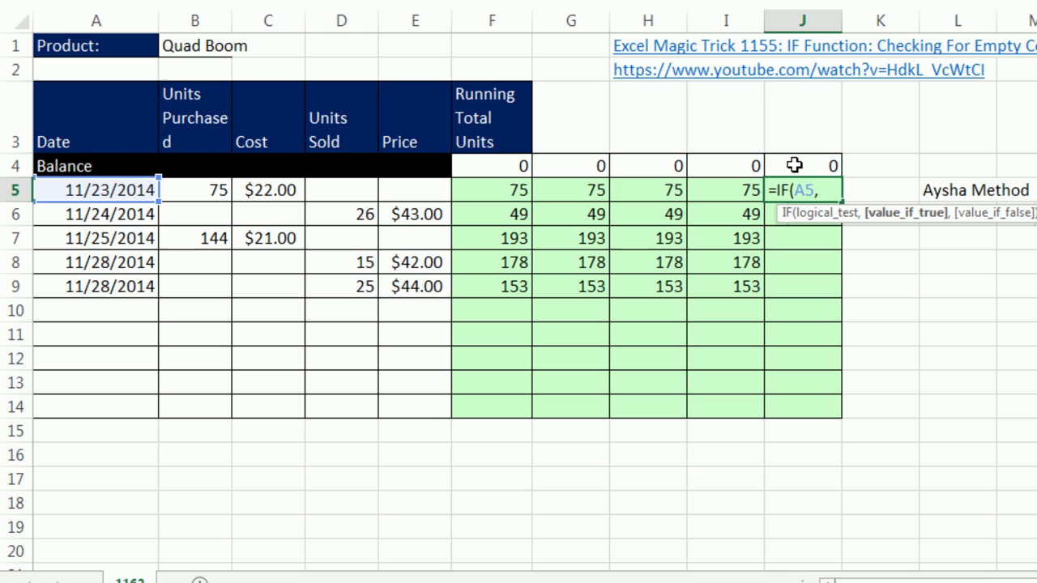
# Complete J5 as =IF(A5,J4+B5-D5,"") and fill it down to J14.
pyautogui.write(',')
pyautogui.click(796, 168)
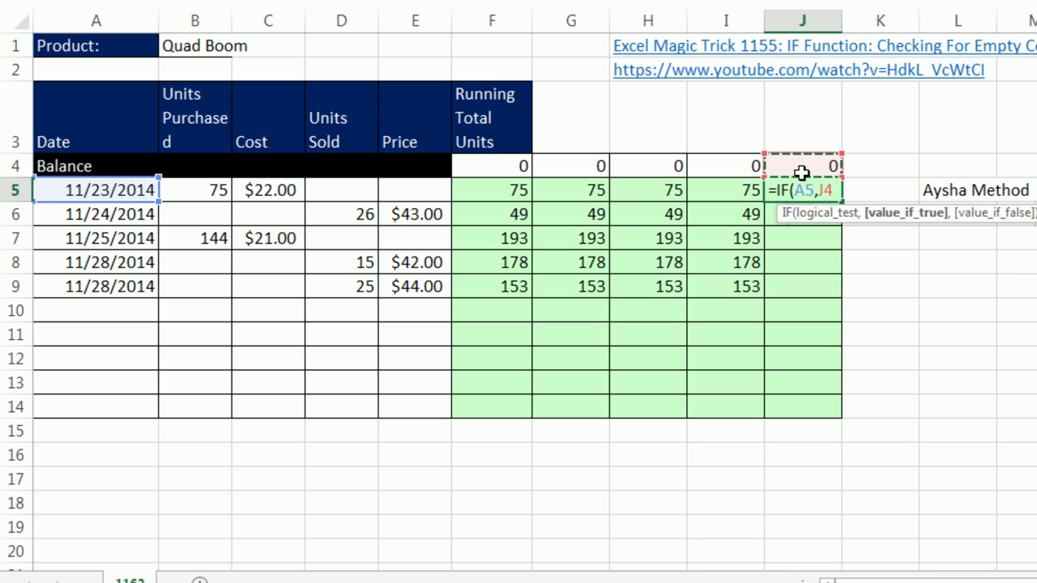
pyautogui.write('+')
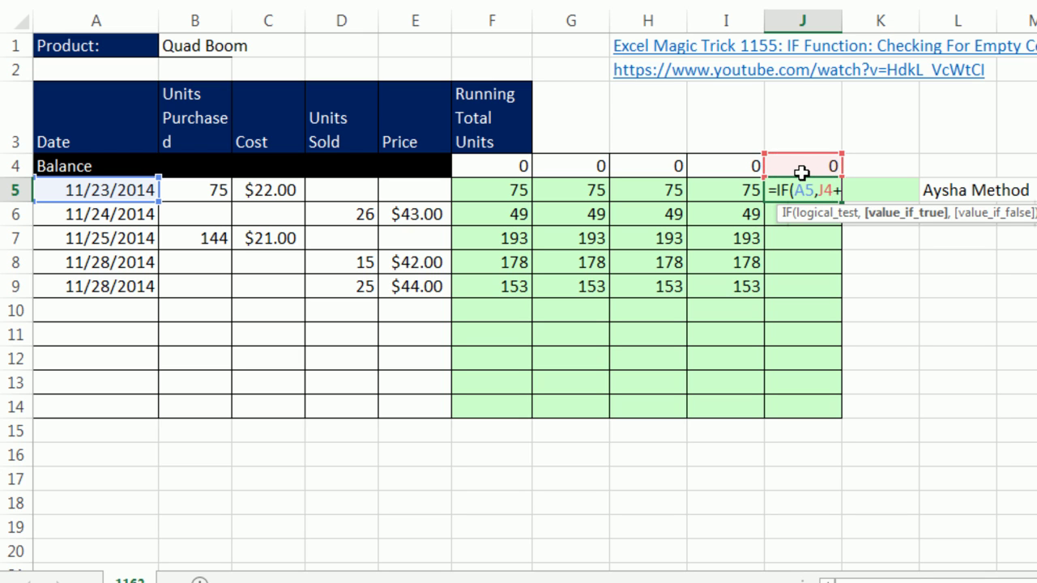
pyautogui.click(210, 190)
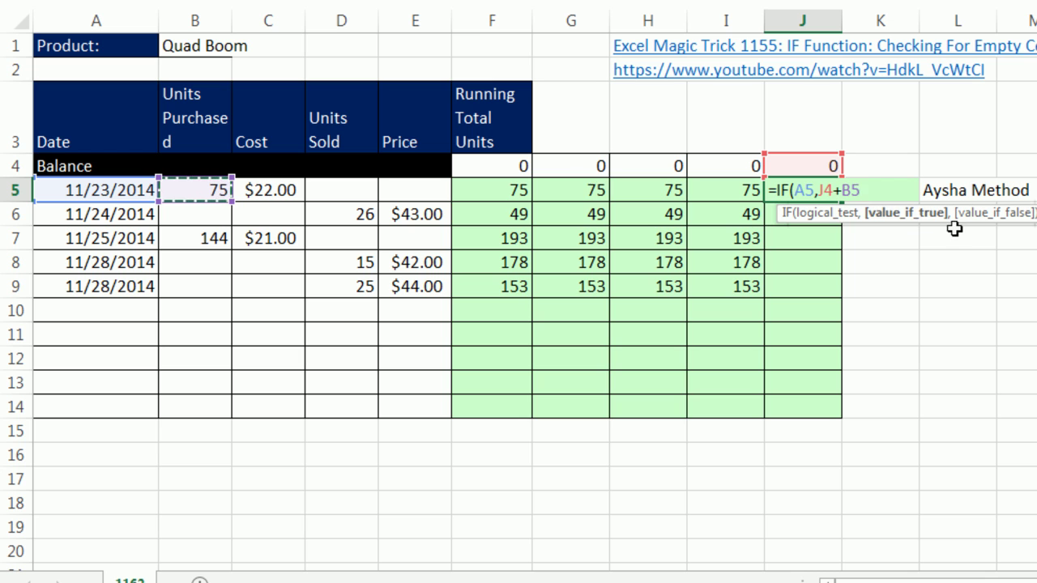
pyautogui.write('-')
pyautogui.click(363, 191)
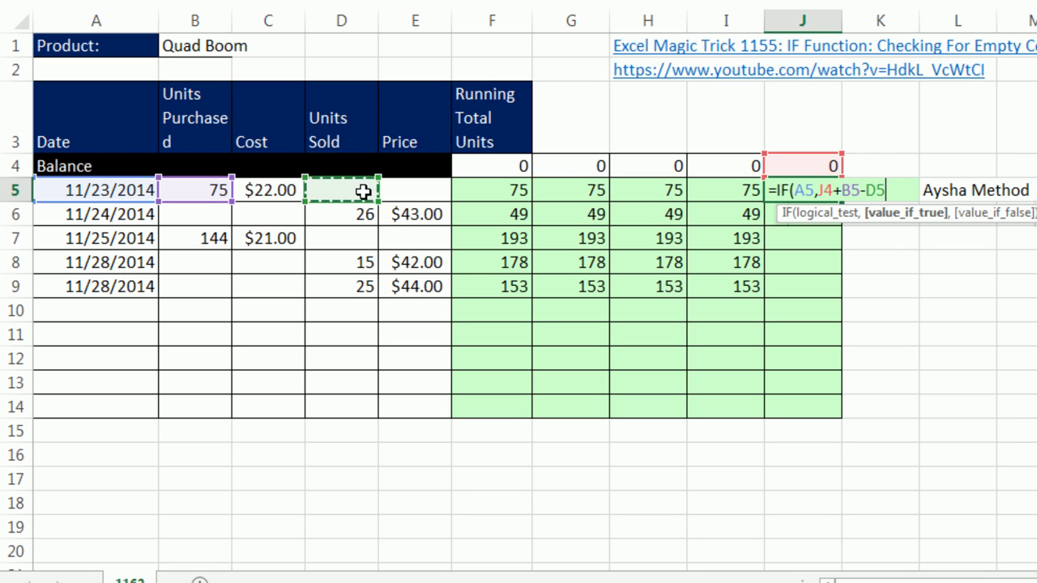
pyautogui.write(',')
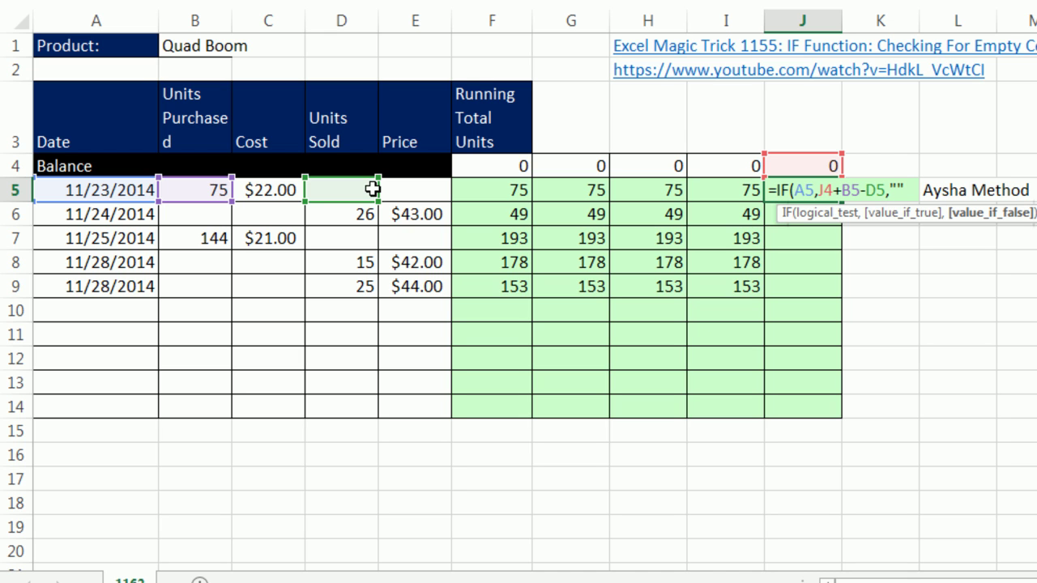
pyautogui.write('"")')
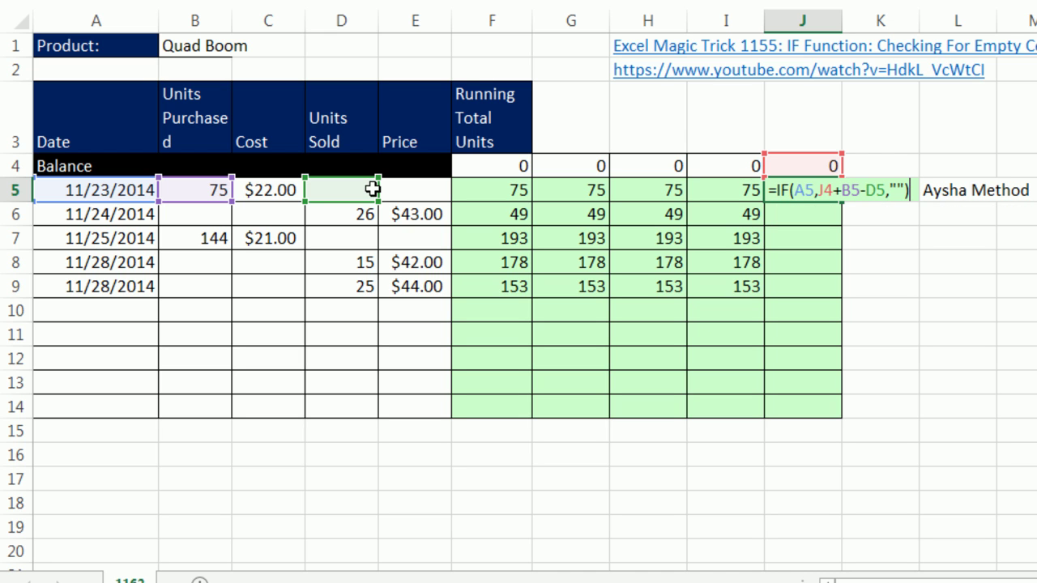
pyautogui.hotkey('ctrl', 'Return')
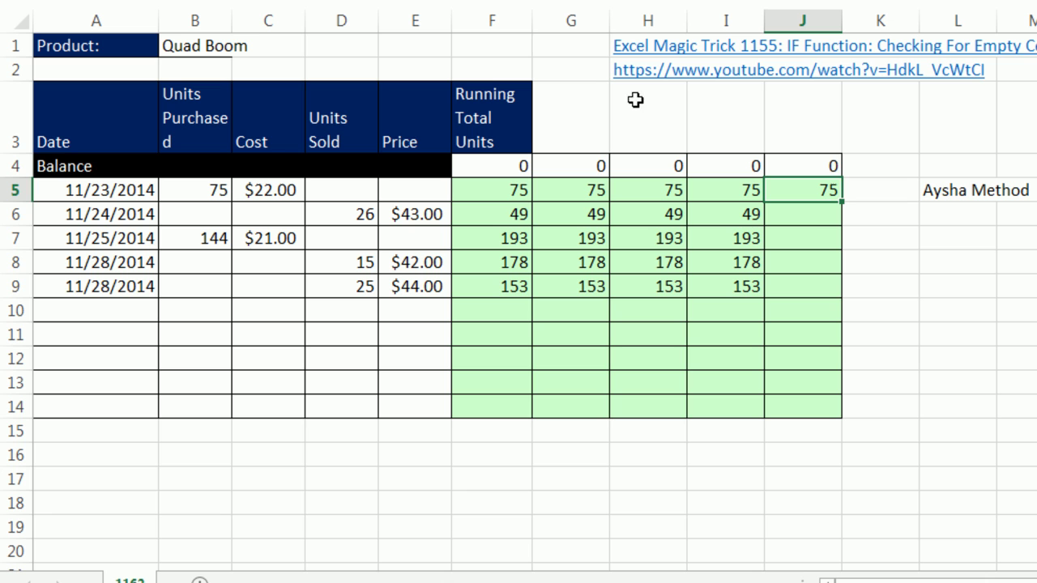
pyautogui.doubleClick(842, 200)
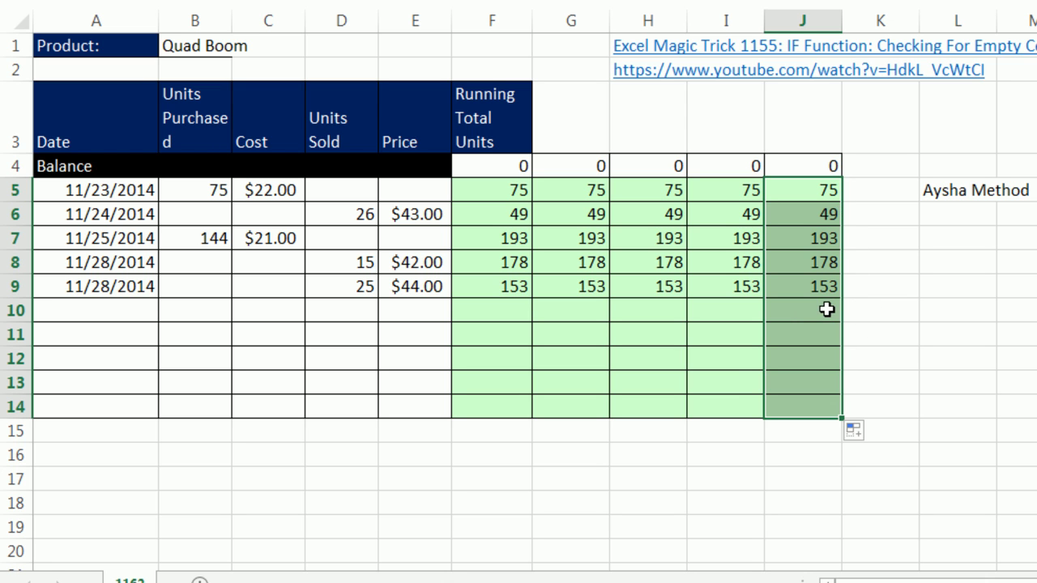
pyautogui.doubleClick(826, 310)
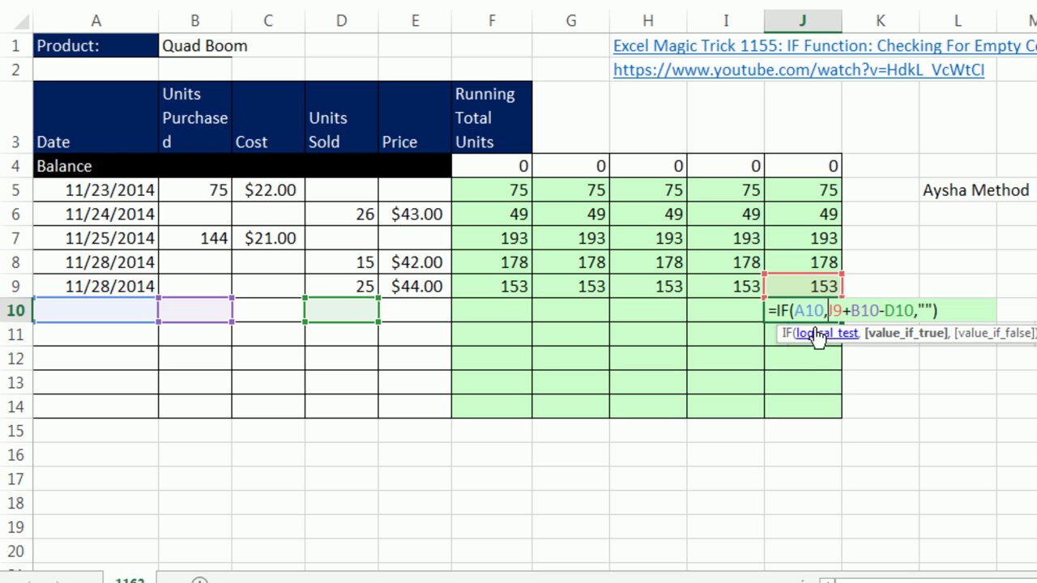
pyautogui.click(807, 311)
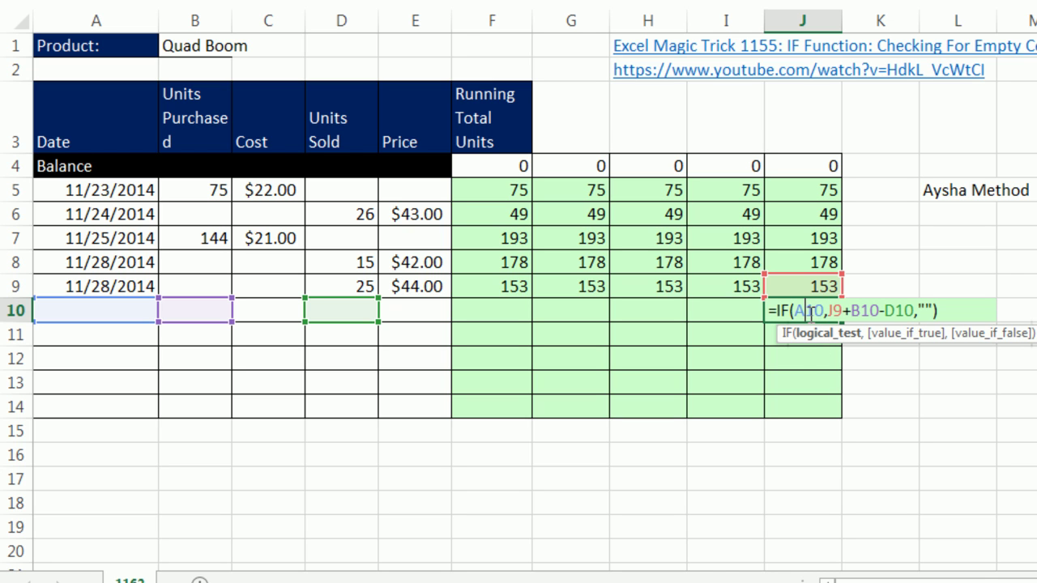
pyautogui.press('Escape')
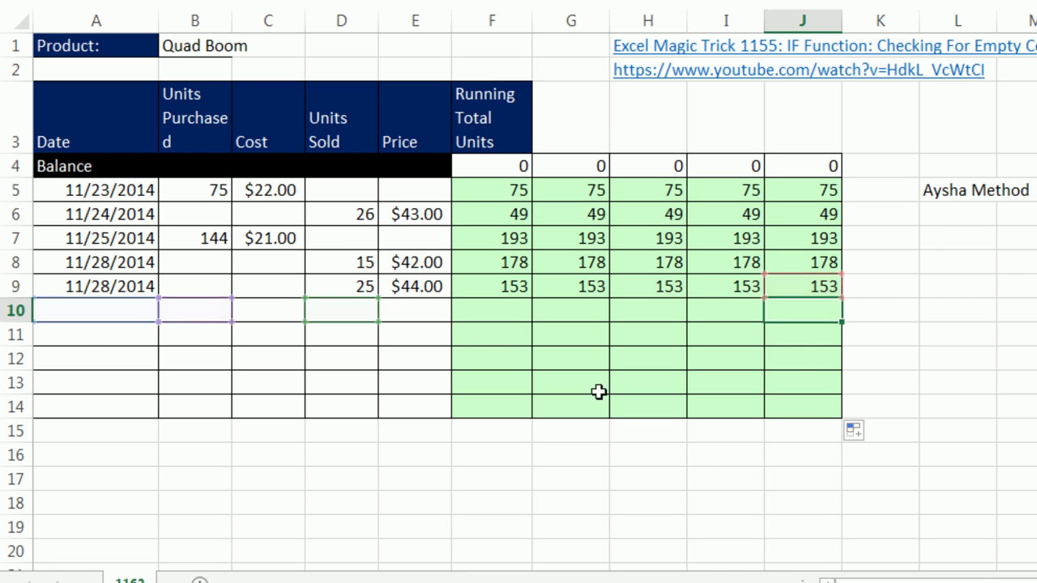
pyautogui.press('F2')
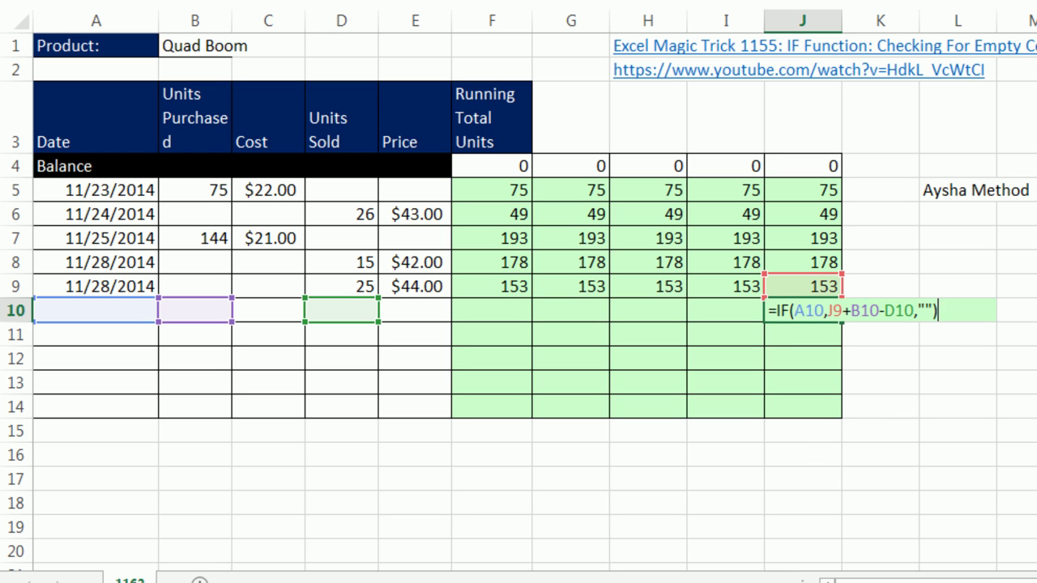
pyautogui.doubleClick(813, 310)
pyautogui.press('F9')
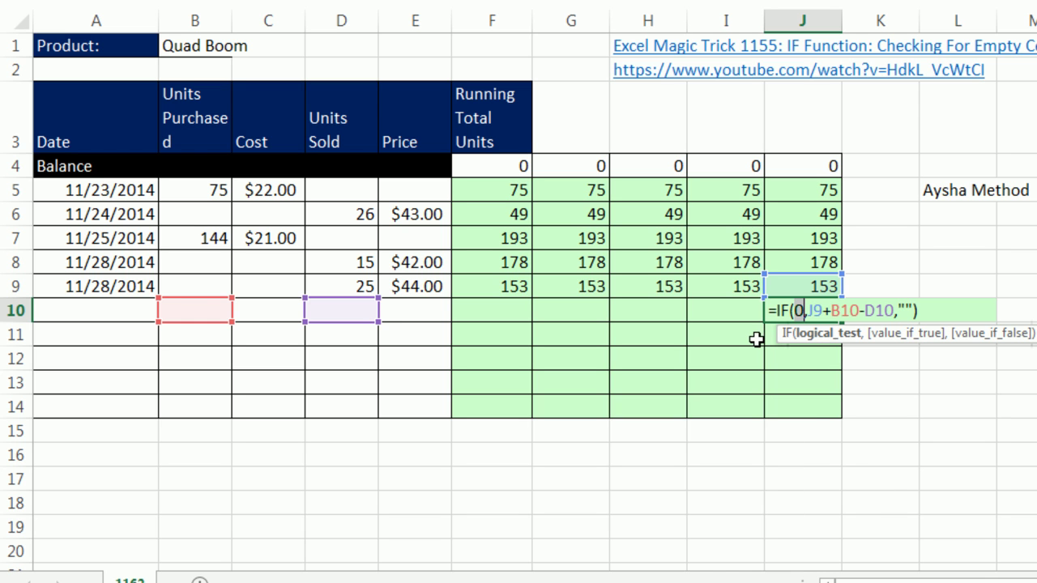
pyautogui.press('Escape')
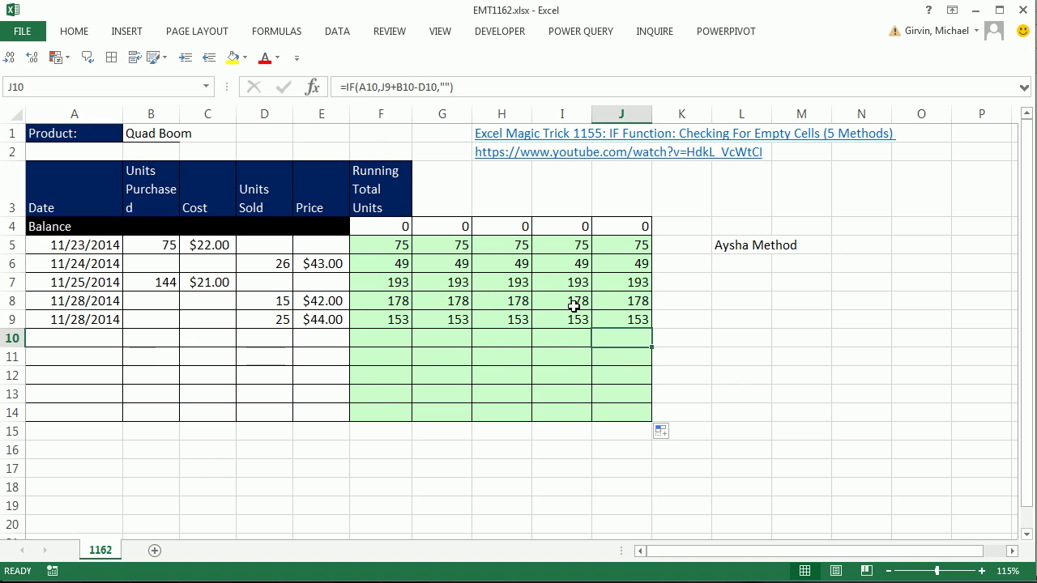
pyautogui.click(266, 32)
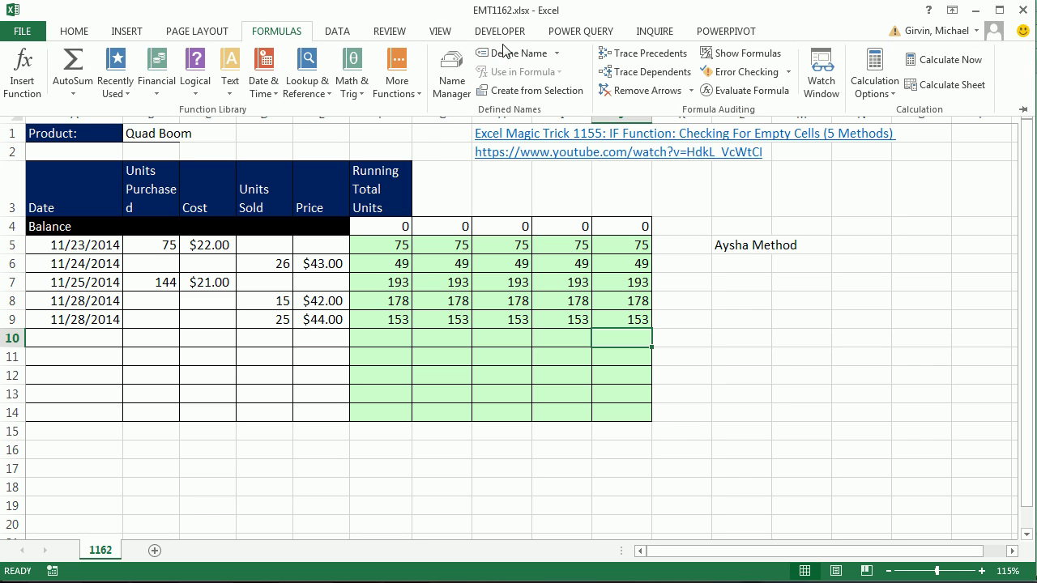
pyautogui.click(726, 91)
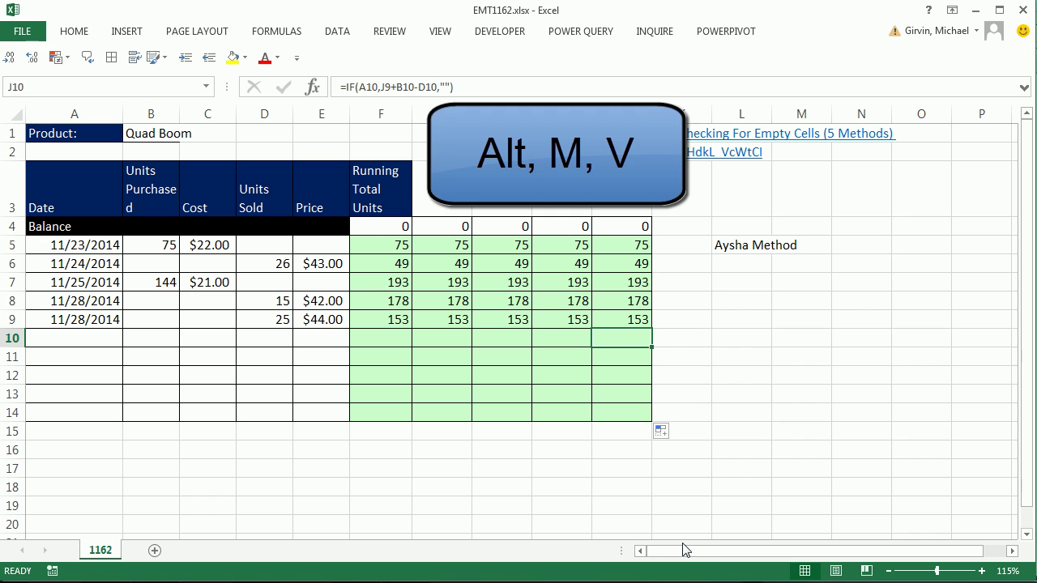
pyautogui.hotkey('alt', 'm')
pyautogui.press('v')
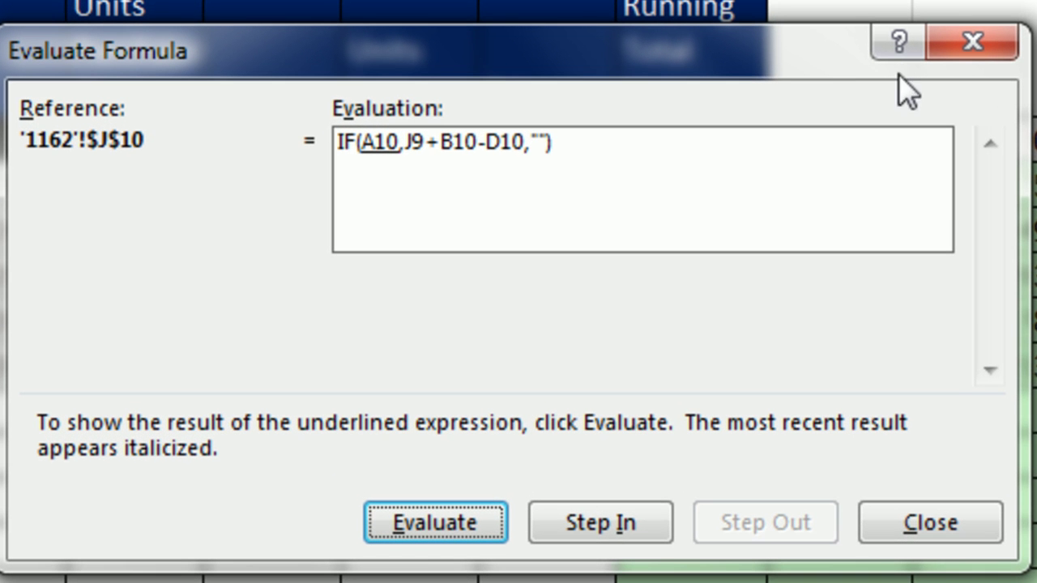
pyautogui.click(446, 523)
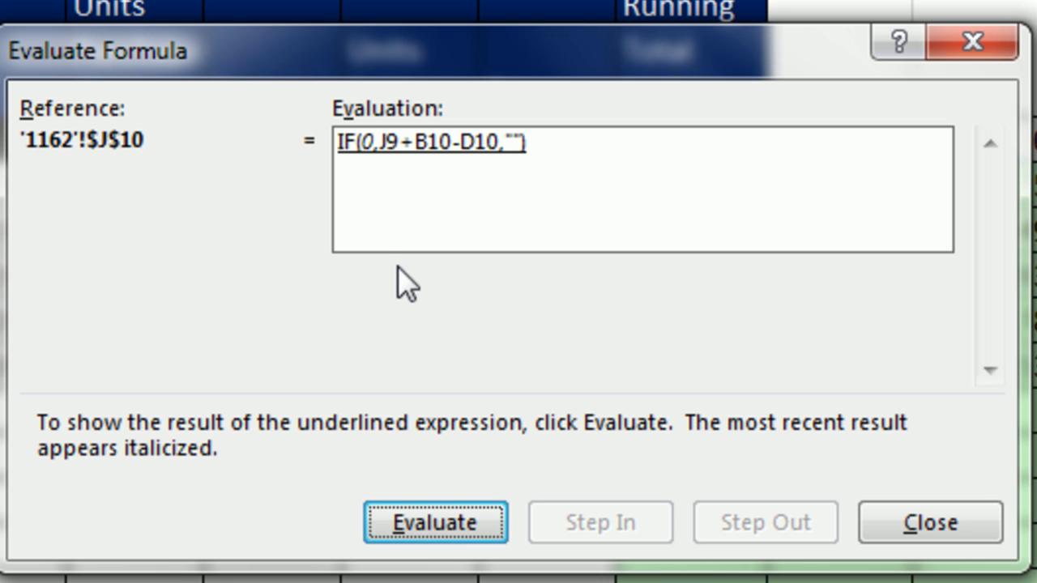
pyautogui.press('Return')
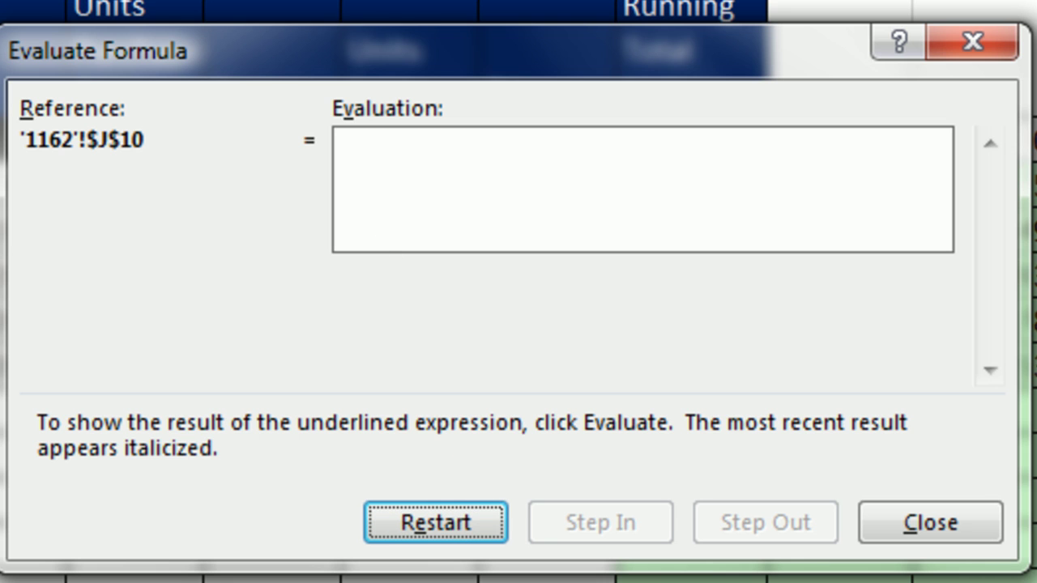
pyautogui.press('Escape')
pyautogui.doubleClick(608, 319)
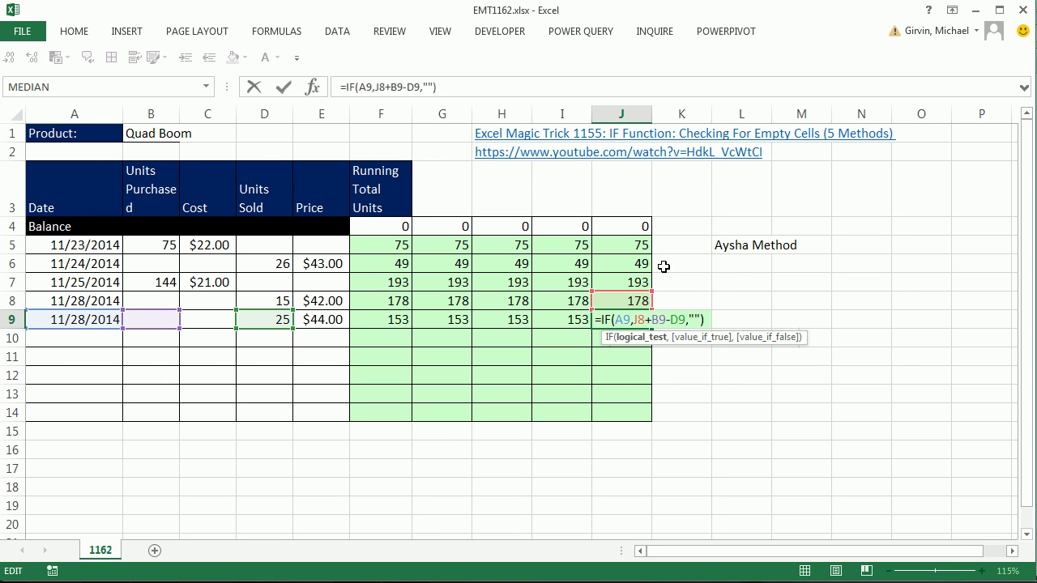